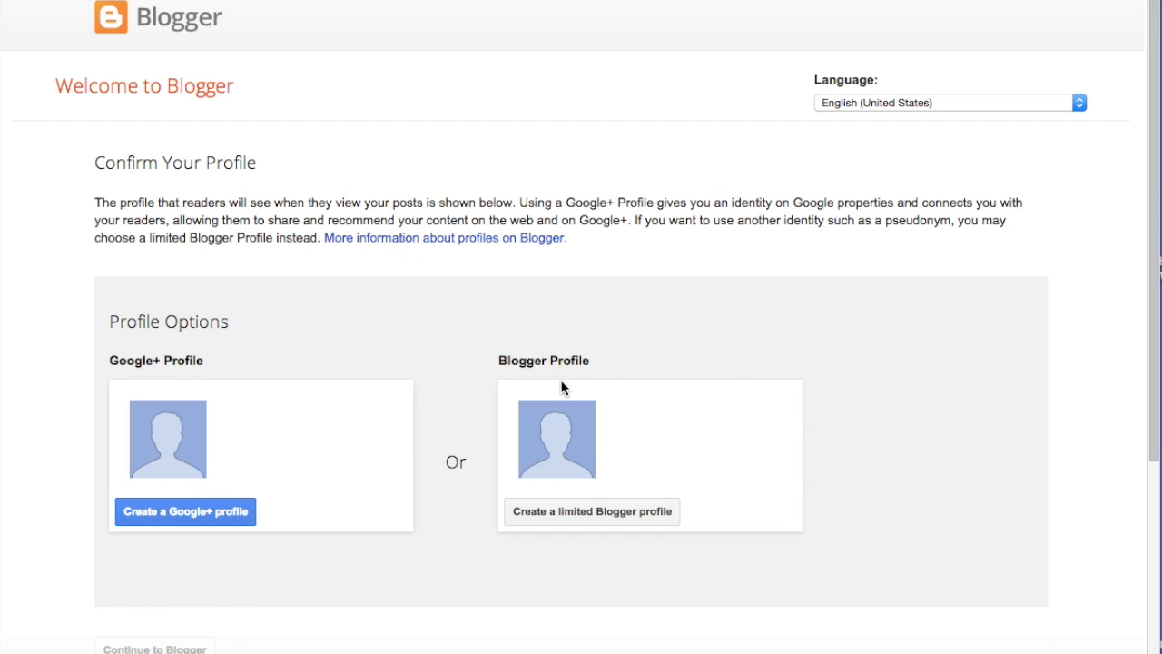
Create a limited Blogger profile with the display name Tech Trainer and continue to the blog dashboard
{"action": "left_click", "coordinate": [570, 514]}
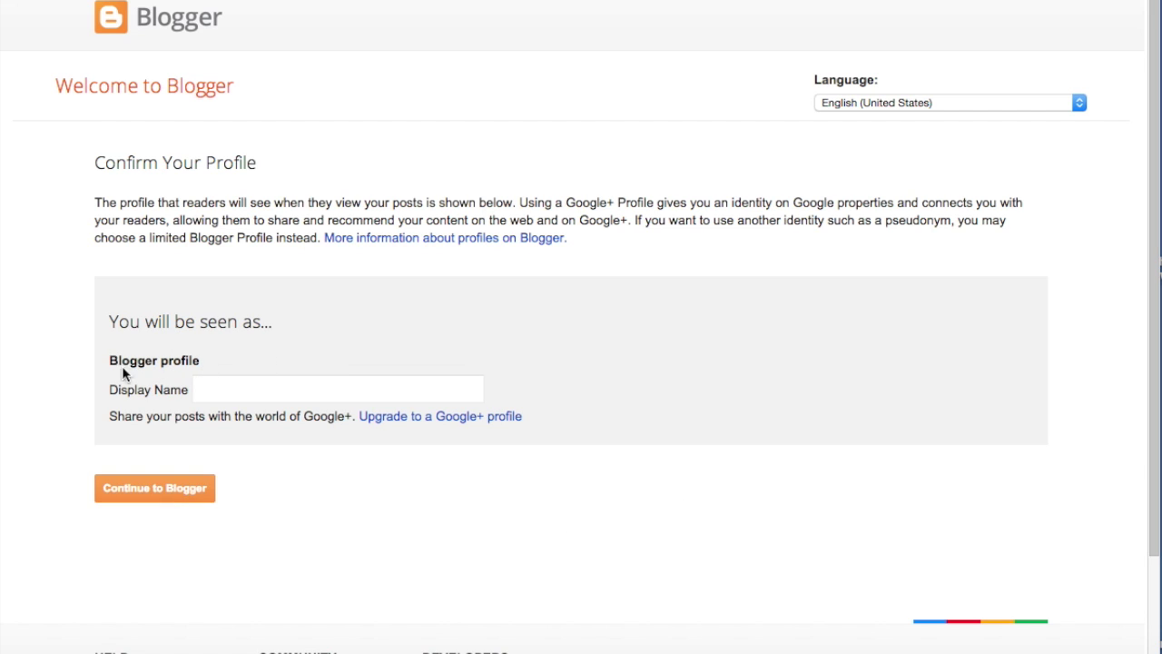
{"action": "left_click", "coordinate": [213, 387]}
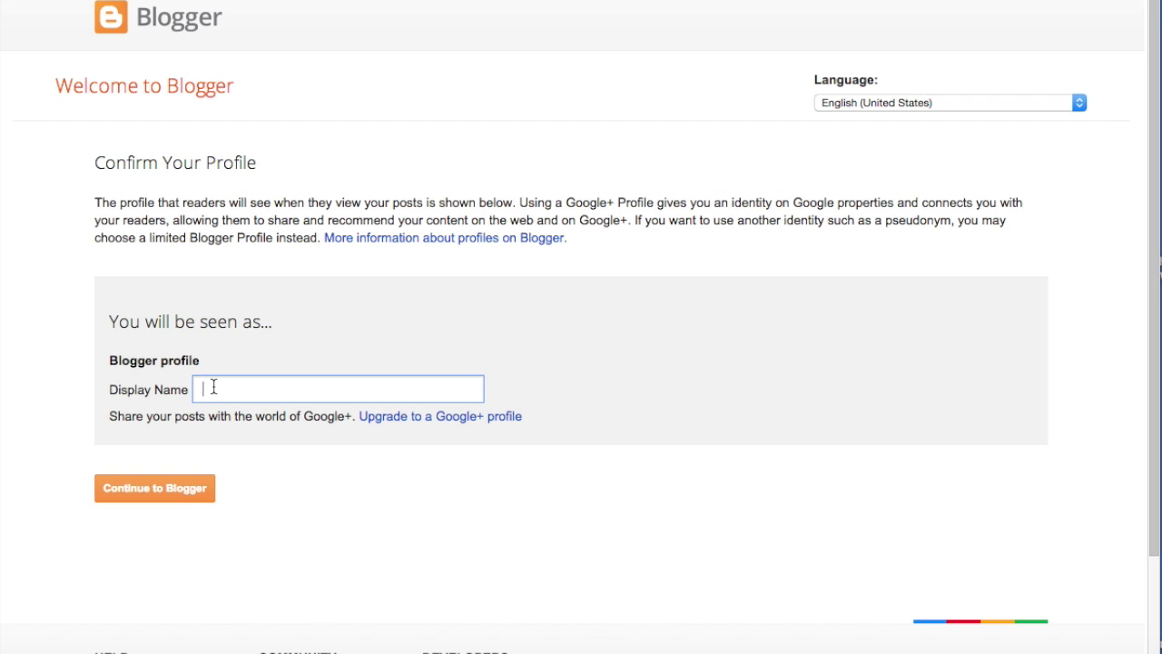
{"action": "type", "text": "Tech Trainer"}
{"action": "left_click", "coordinate": [188, 490]}
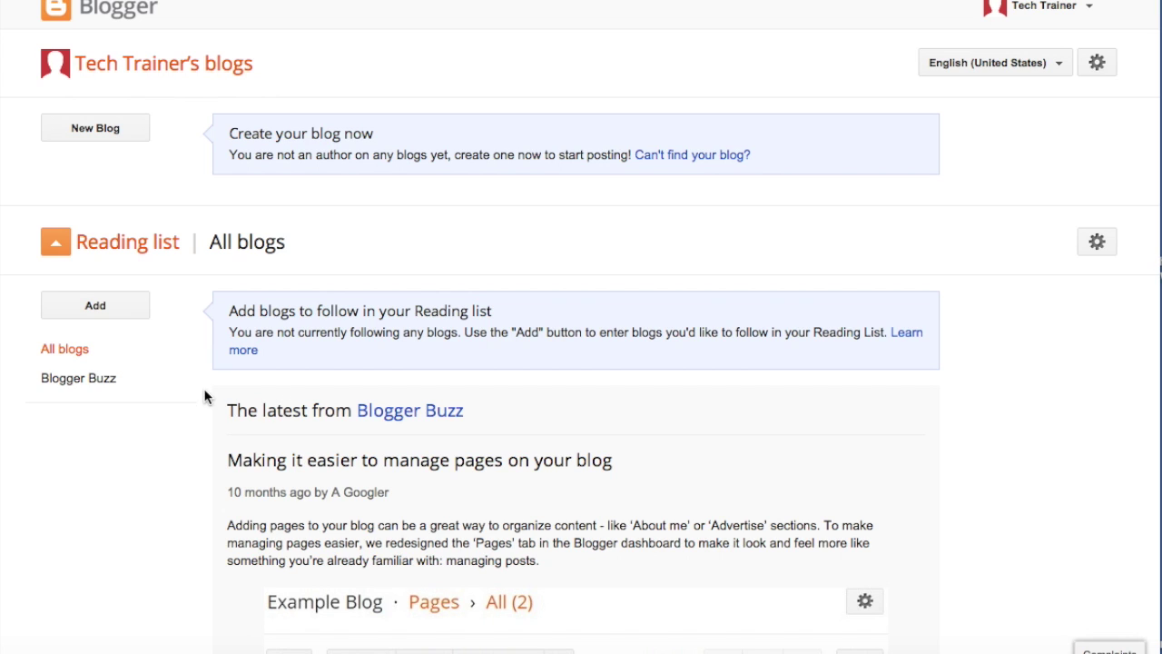
Start a new blog and give it the title Tech Trainings 2015
{"action": "left_click", "coordinate": [95, 128]}
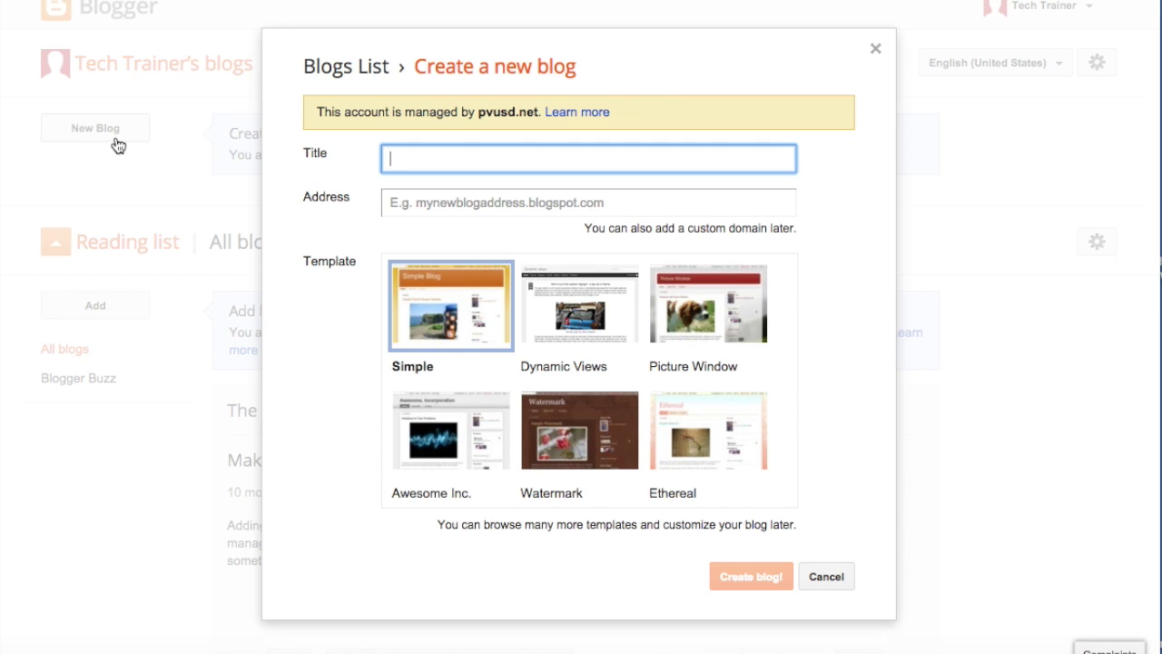
{"action": "type", "text": "Tech Trainings 2015"}
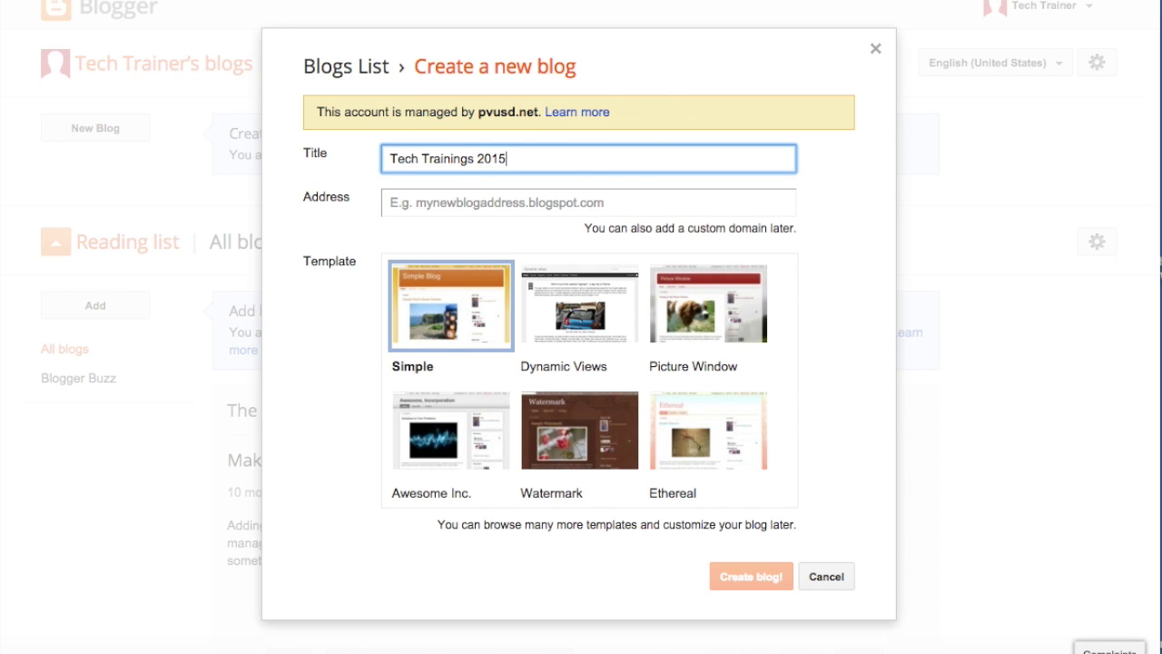
{"action": "key", "text": "Tab"}
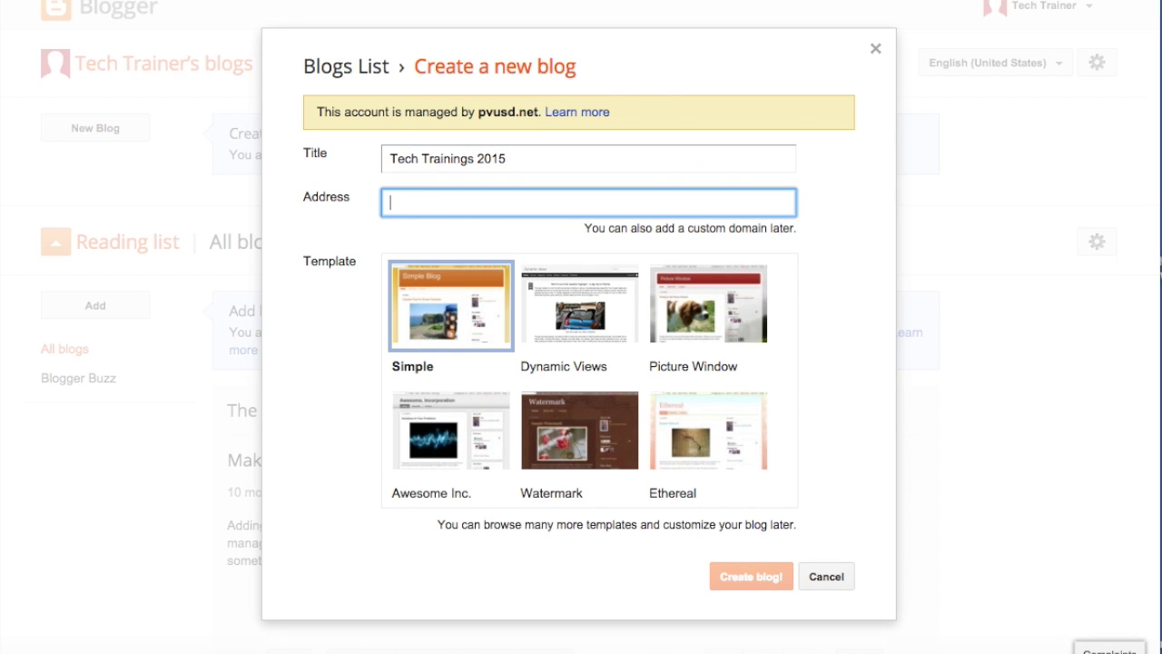
{"action": "left_click", "coordinate": [589, 162]}
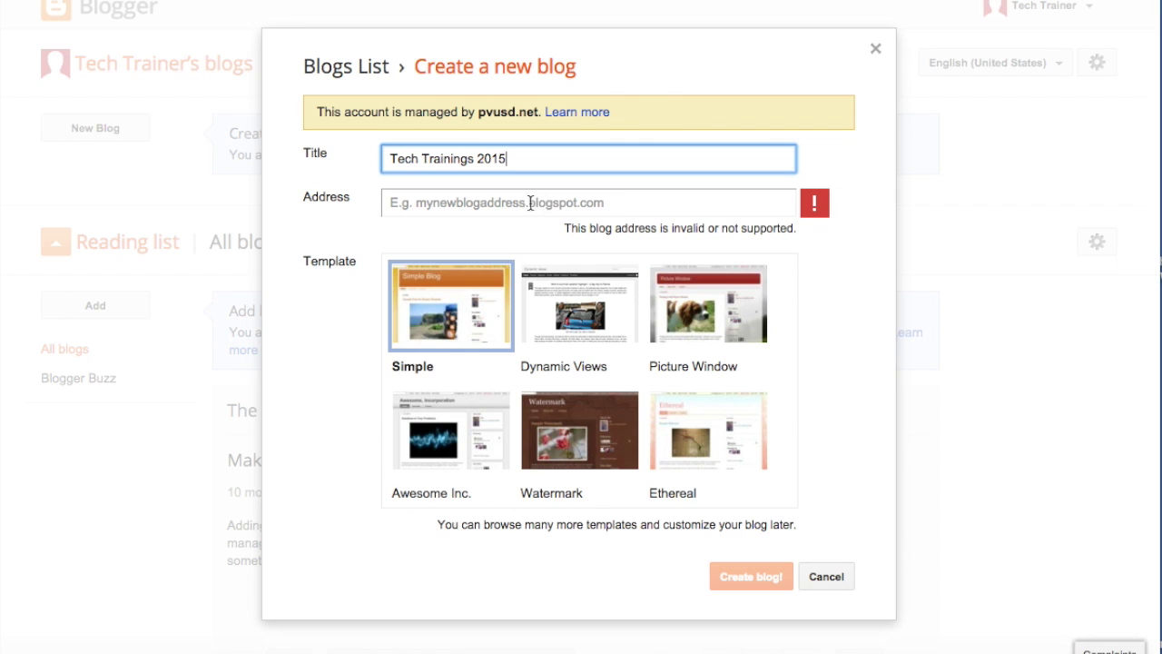
Enter pvusdtechtrainings2015 as the new blog's address and accept the suggested pvusdtechtrainings2015.blogspot.com
{"action": "left_click", "coordinate": [416, 209]}
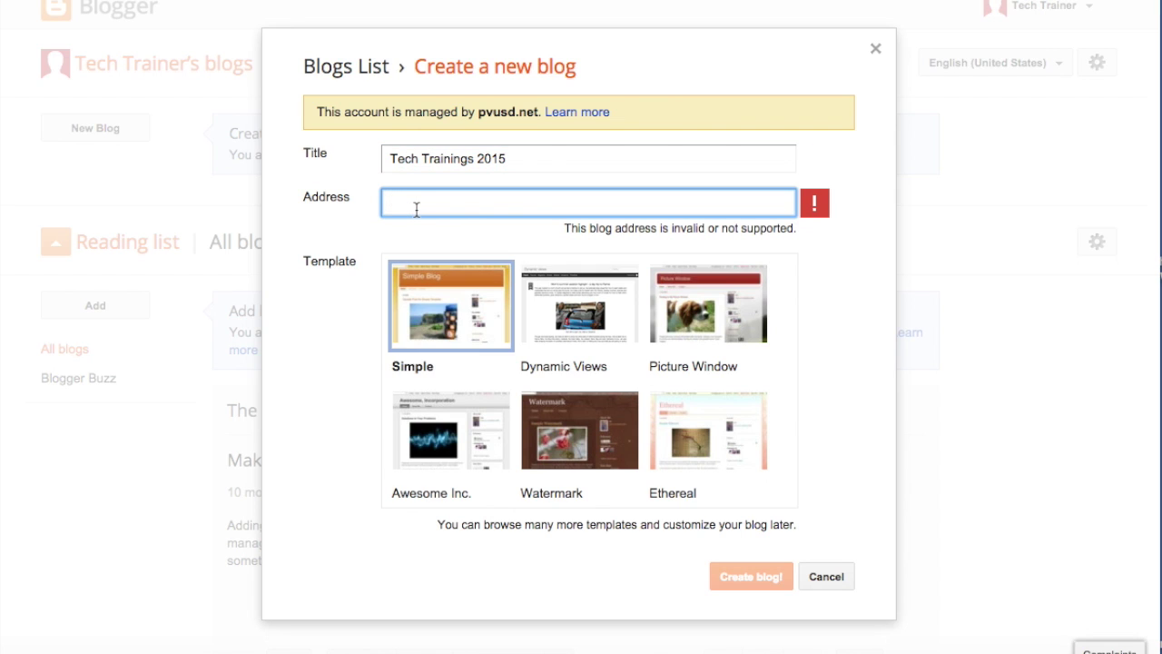
{"action": "type", "text": "tech"}
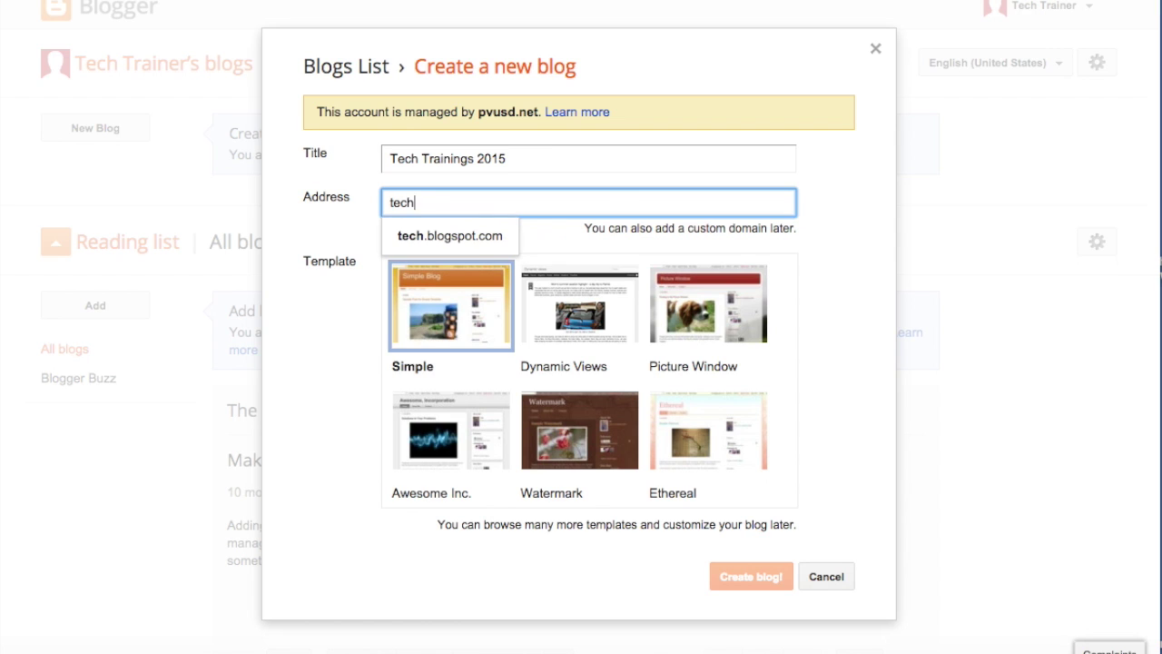
{"action": "type", "text": "trainings2015"}
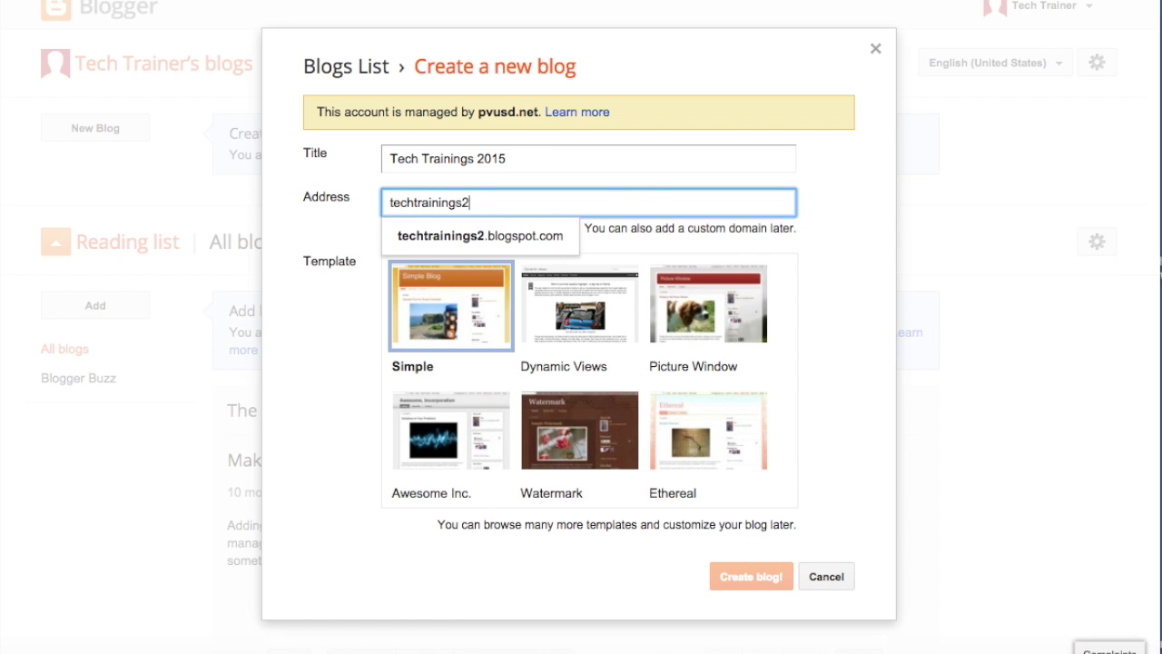
{"action": "left_click", "coordinate": [389, 203]}
{"action": "type", "text": "pvusd"}
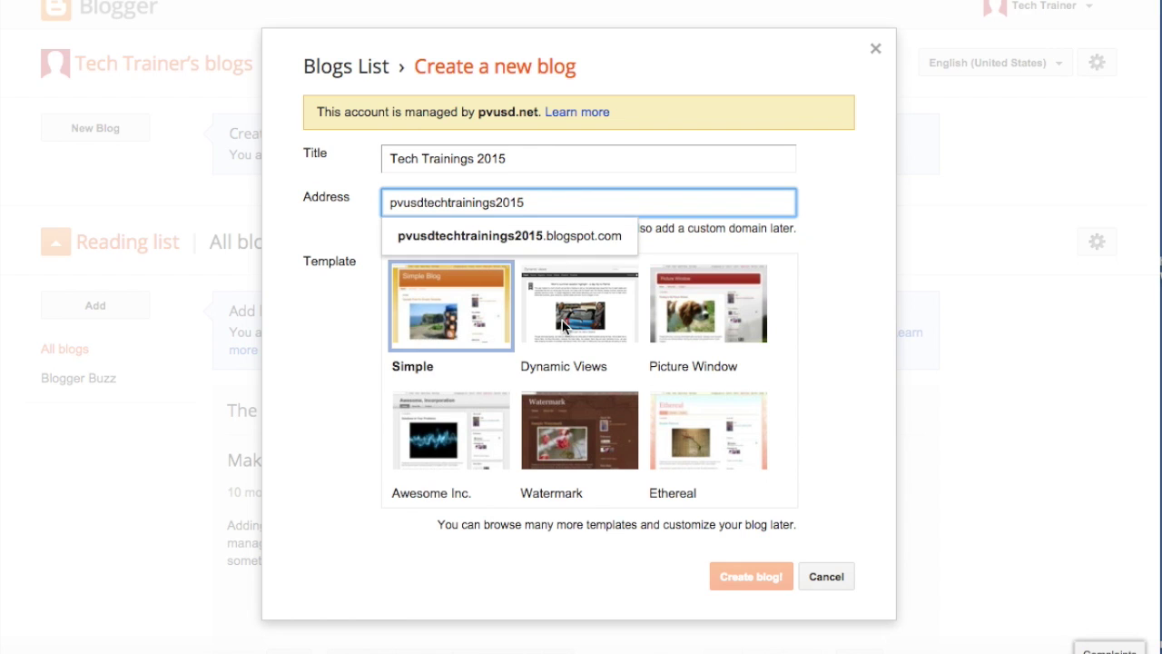
{"action": "left_click", "coordinate": [618, 240]}
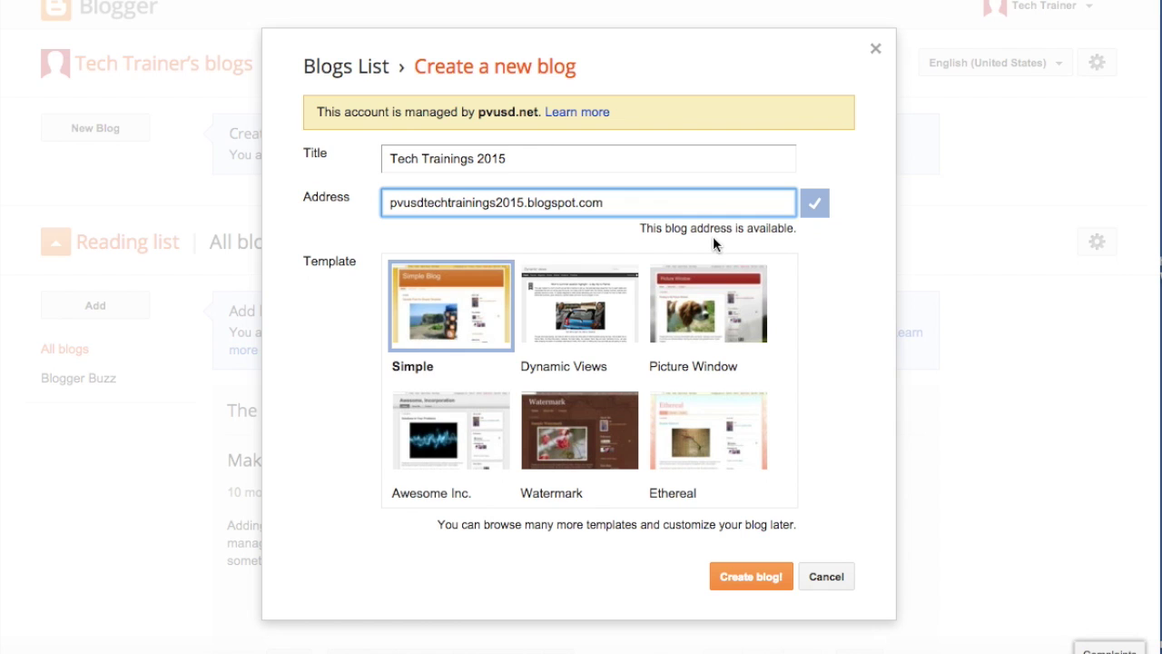
Change the blog address to pvusdtechtraining2015.blogspot.com by removing the "s" after "training"
{"action": "left_click", "coordinate": [494, 200]}
{"action": "key", "text": "BackSpace"}
{"action": "left_click", "coordinate": [614, 202]}
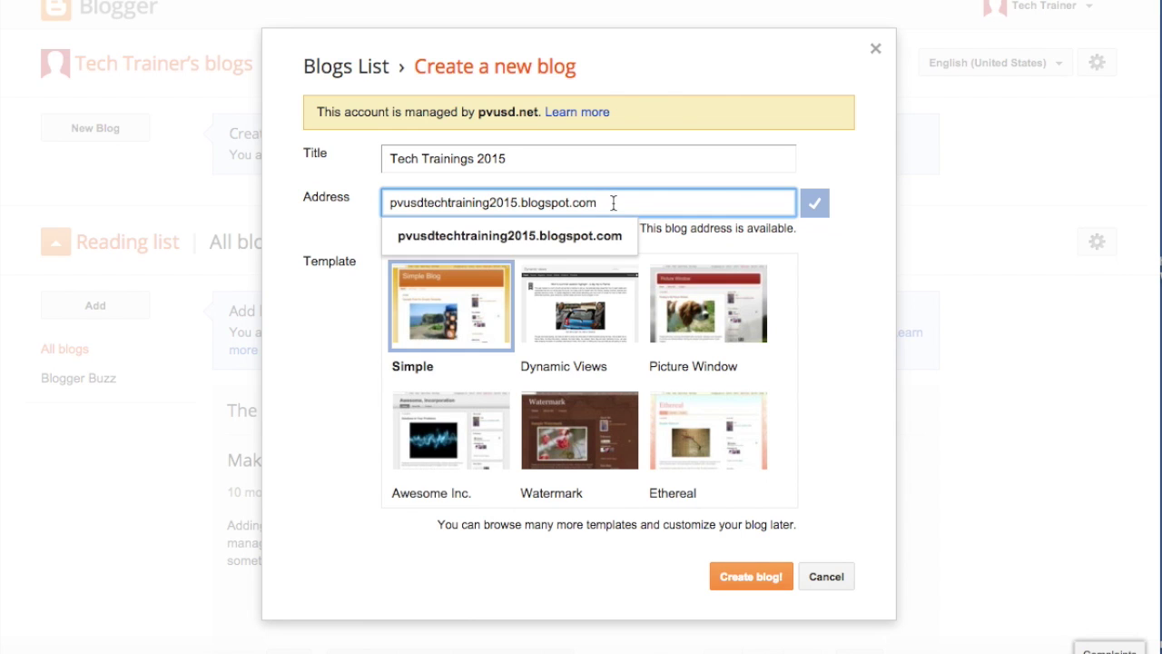
{"action": "left_click", "coordinate": [672, 229]}
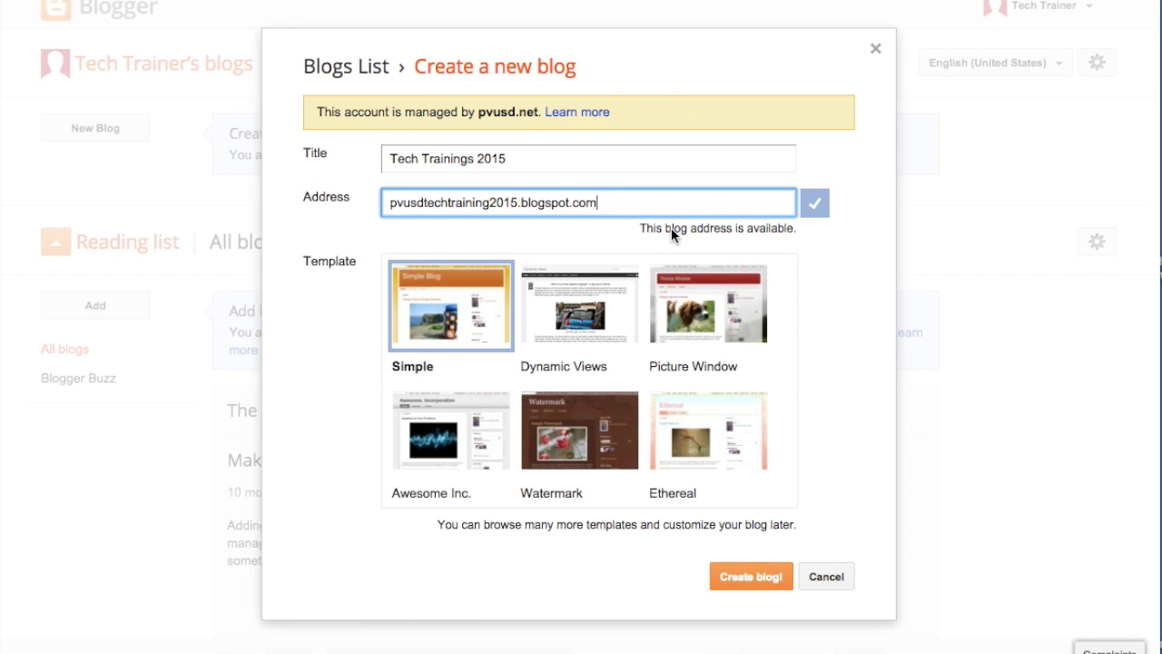
Choose the Dynamic Views template and create the blog
{"action": "scroll", "coordinate": [648, 335], "scroll_direction": "down", "scroll_amount": 1}
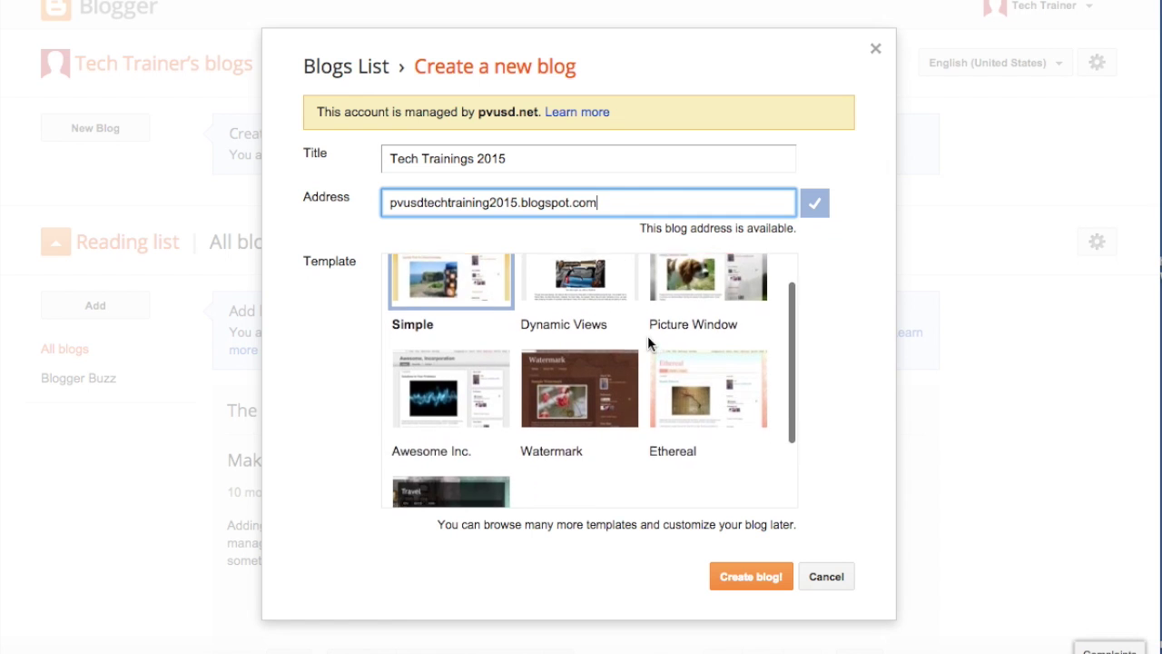
{"action": "scroll", "coordinate": [647, 335], "scroll_direction": "down", "scroll_amount": 2}
{"action": "scroll", "coordinate": [647, 337], "scroll_direction": "up", "scroll_amount": 1}
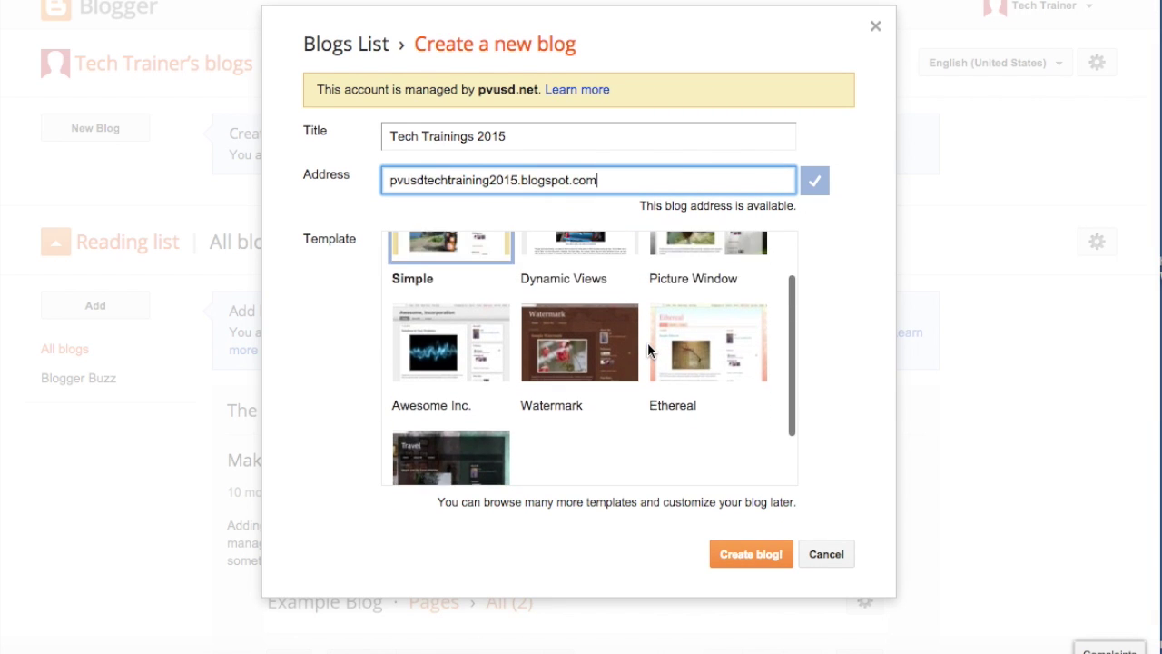
{"action": "scroll", "coordinate": [647, 345], "scroll_direction": "up", "scroll_amount": 2}
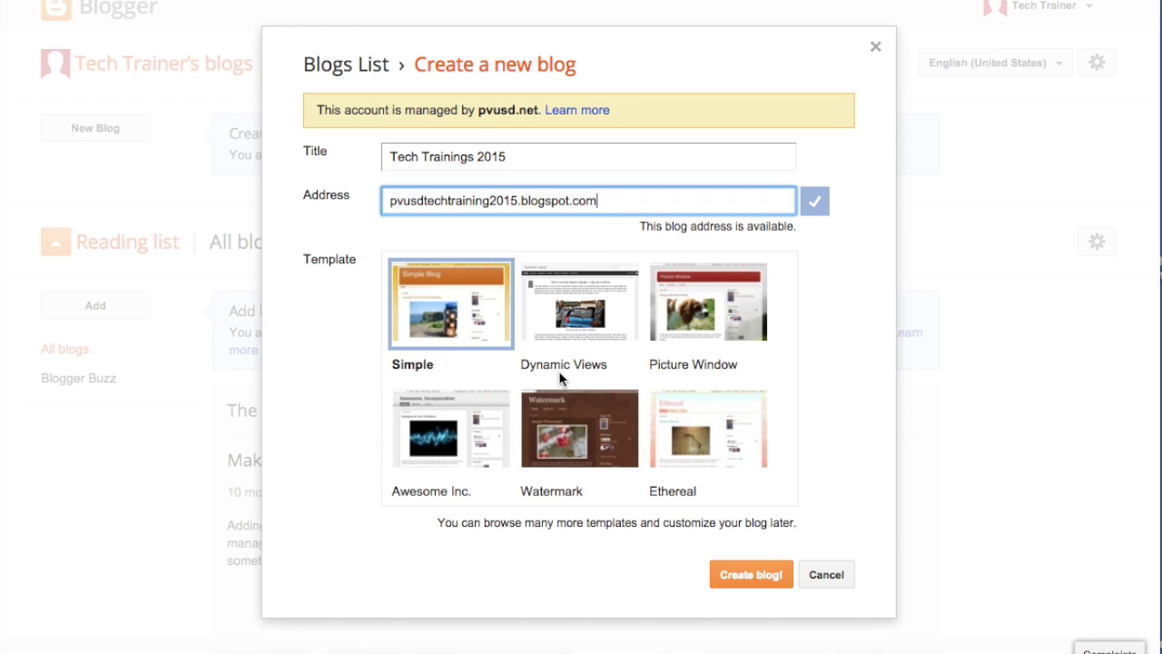
{"action": "left_click", "coordinate": [554, 319]}
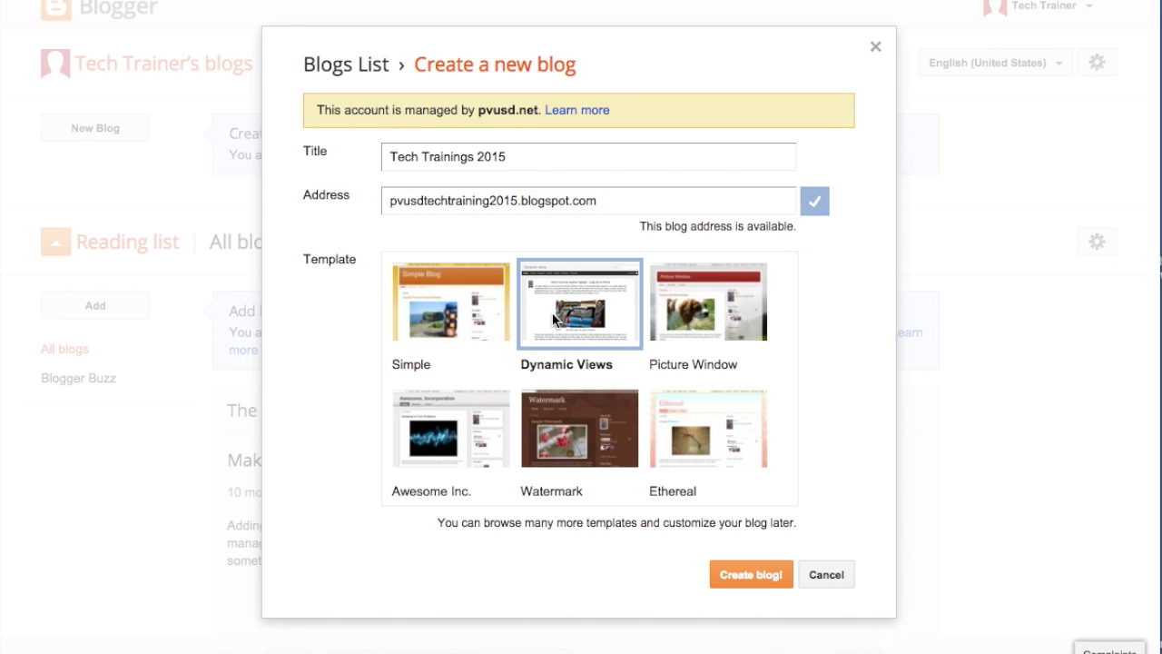
{"action": "left_click", "coordinate": [778, 576]}
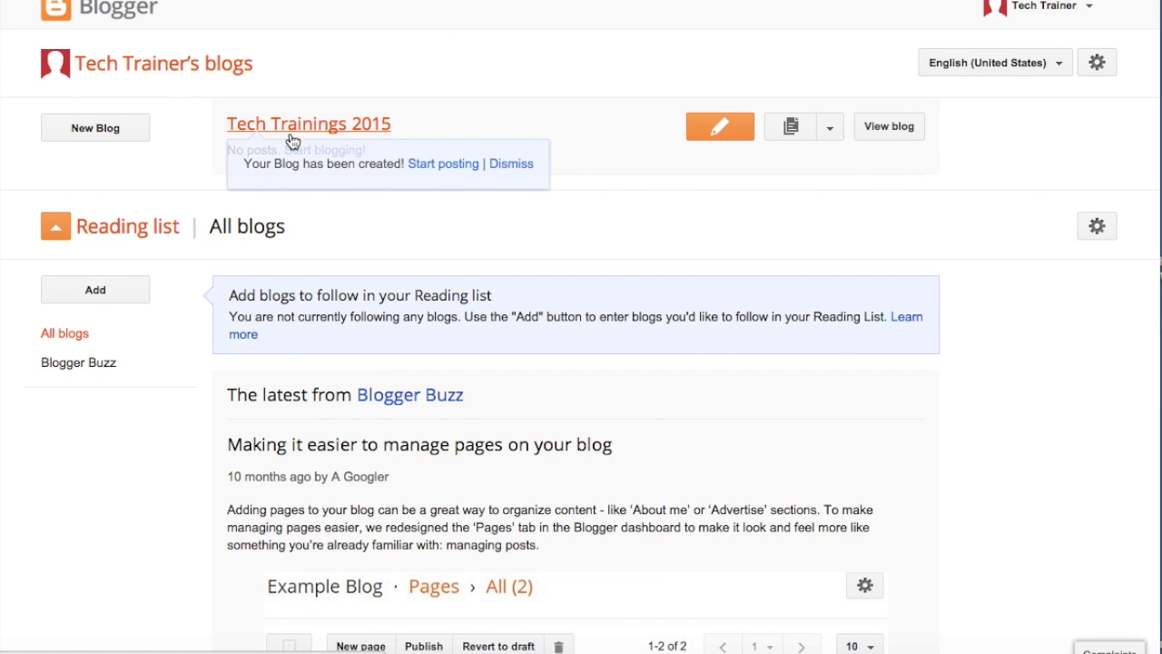
Open the post editor for Tech Trainings 2015 and look at the Labels and Schedule settings
{"action": "left_click", "coordinate": [713, 136]}
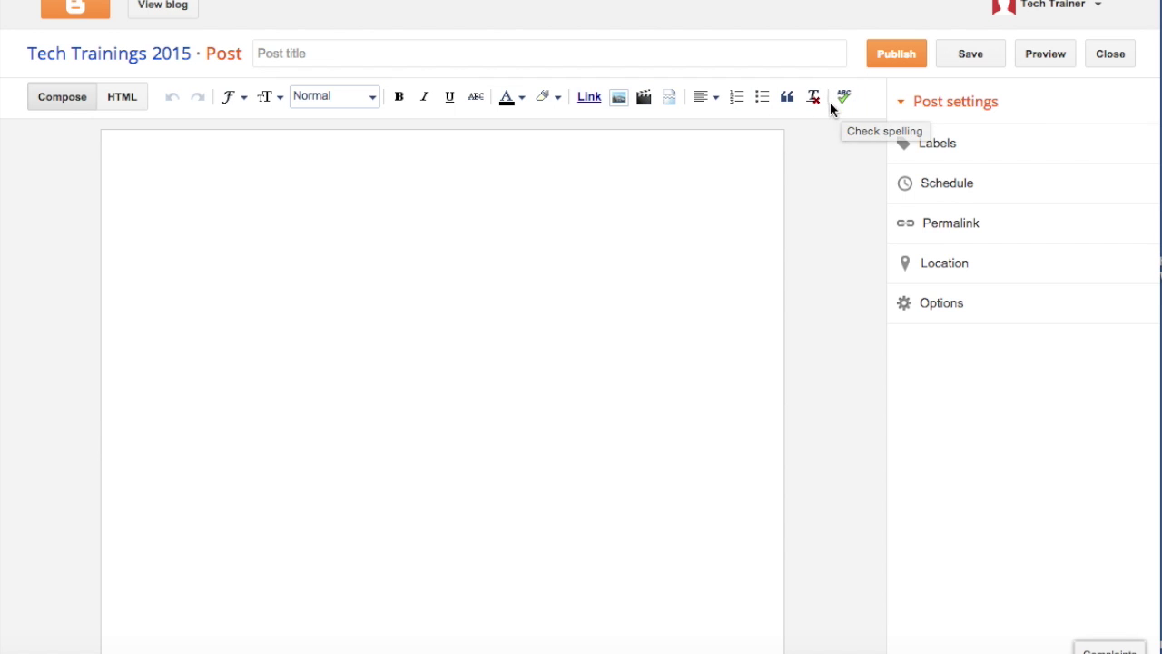
{"action": "left_click", "coordinate": [934, 155]}
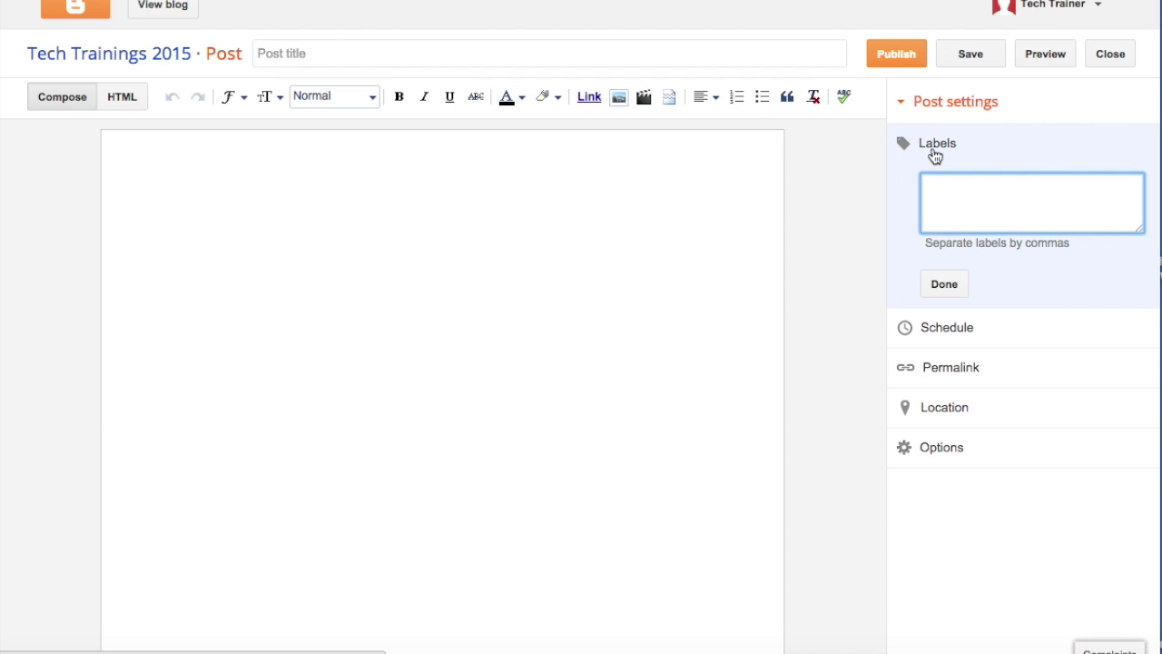
{"action": "left_click", "coordinate": [935, 143]}
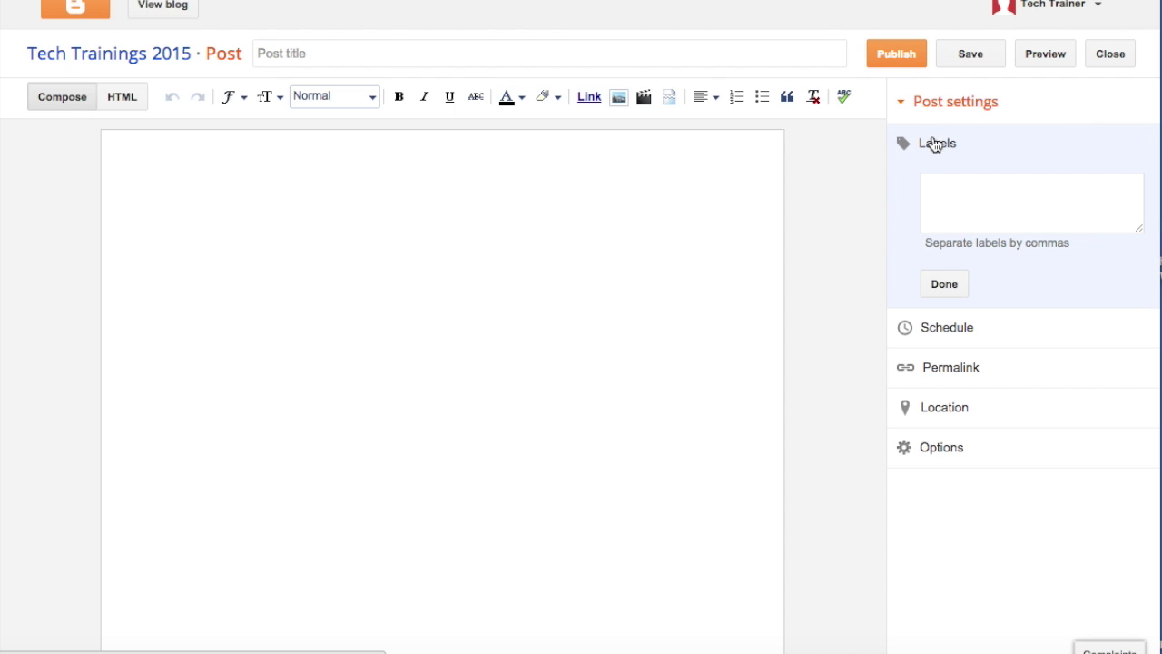
{"action": "left_click", "coordinate": [930, 333]}
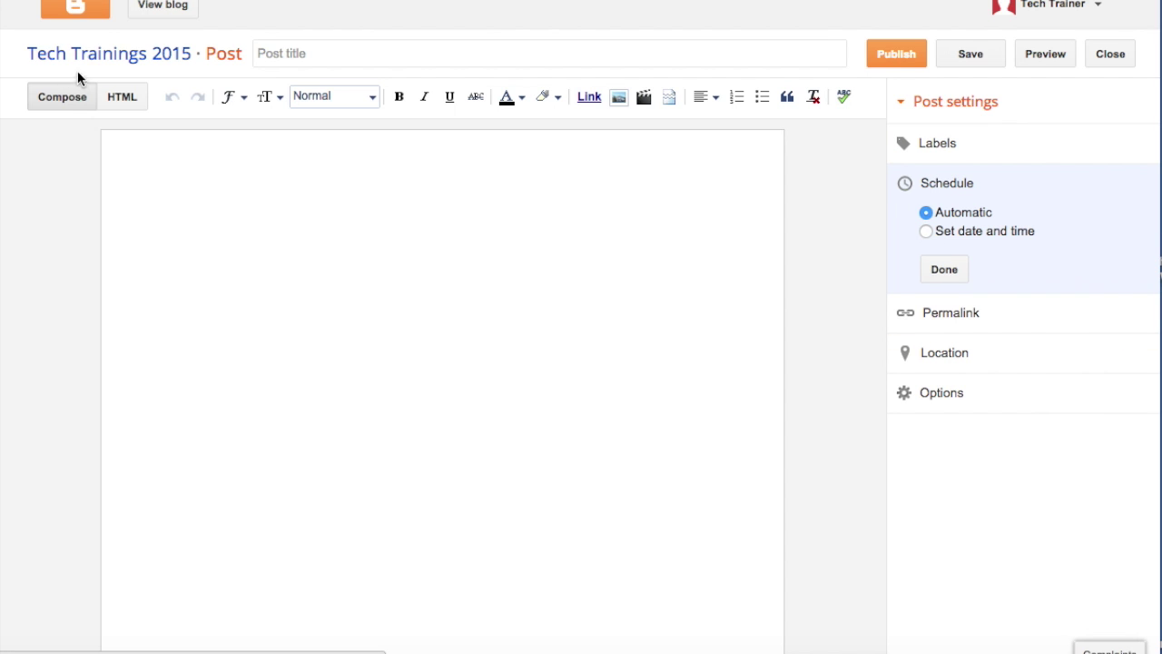
Return to the blog list, open Tech Trainings 2015, and examine its pageview overview and posts list
{"action": "left_click", "coordinate": [87, 17]}
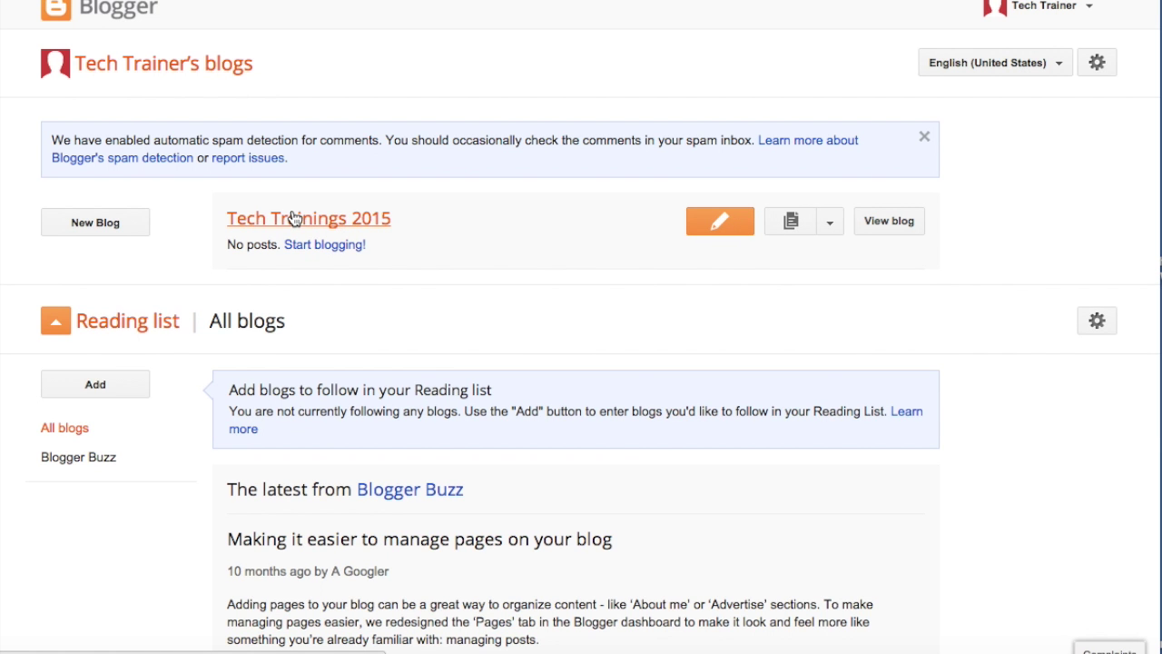
{"action": "left_click", "coordinate": [295, 219]}
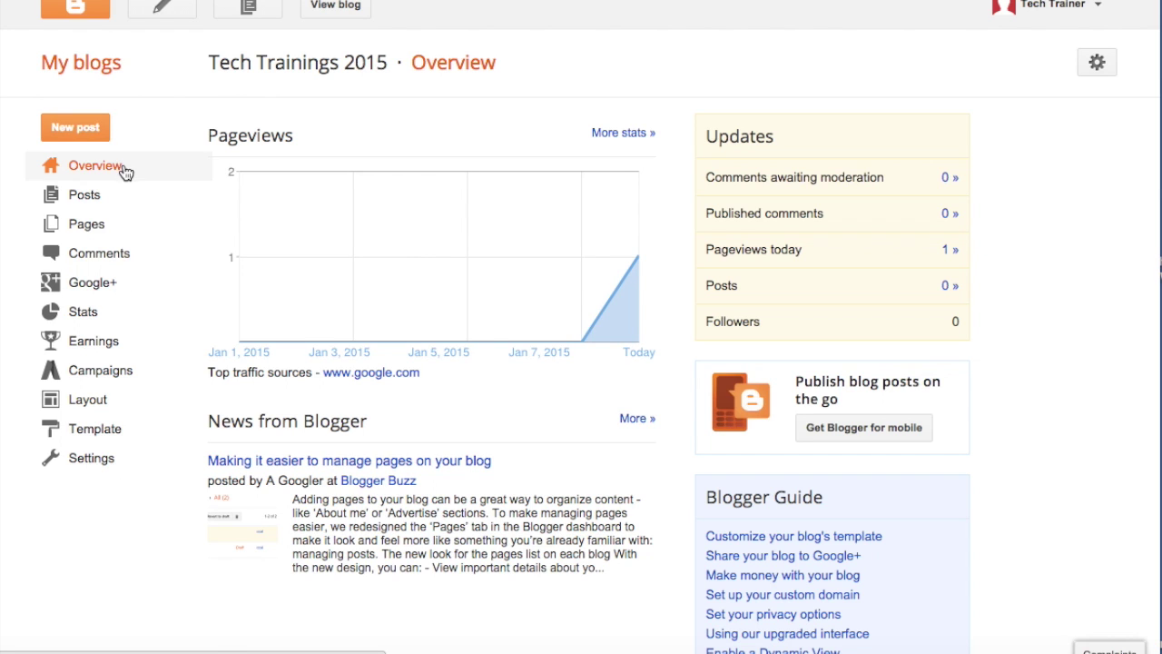
{"action": "mouse_move", "coordinate": [570, 349]}
{"action": "mouse_move", "coordinate": [637, 272]}
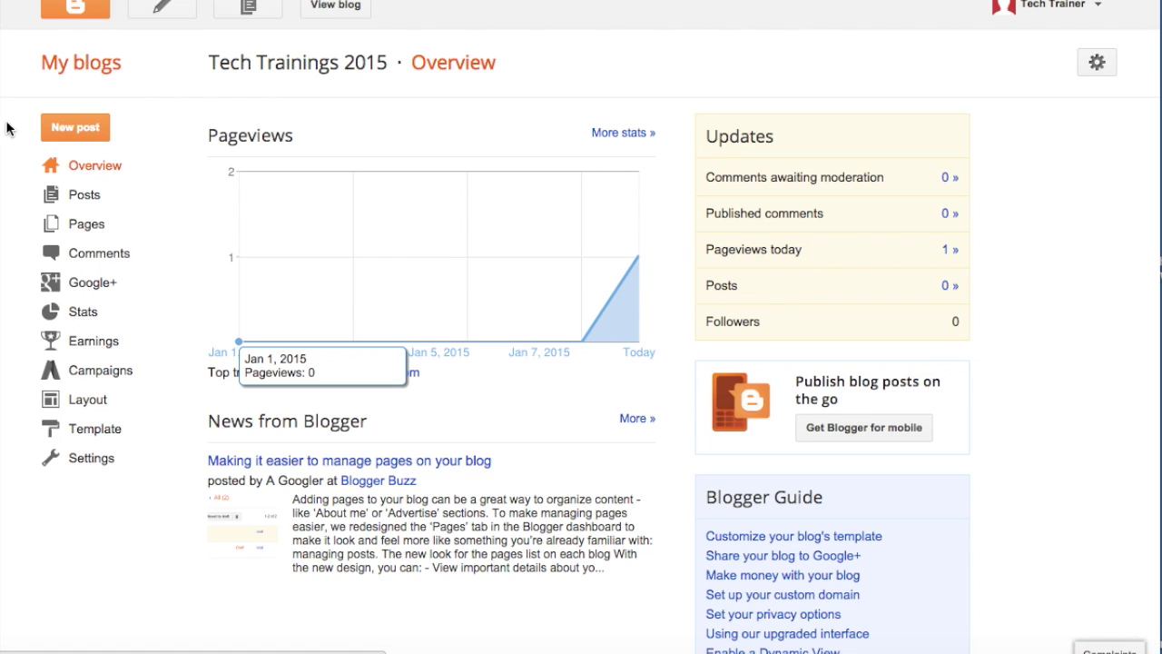
{"action": "left_click", "coordinate": [80, 193]}
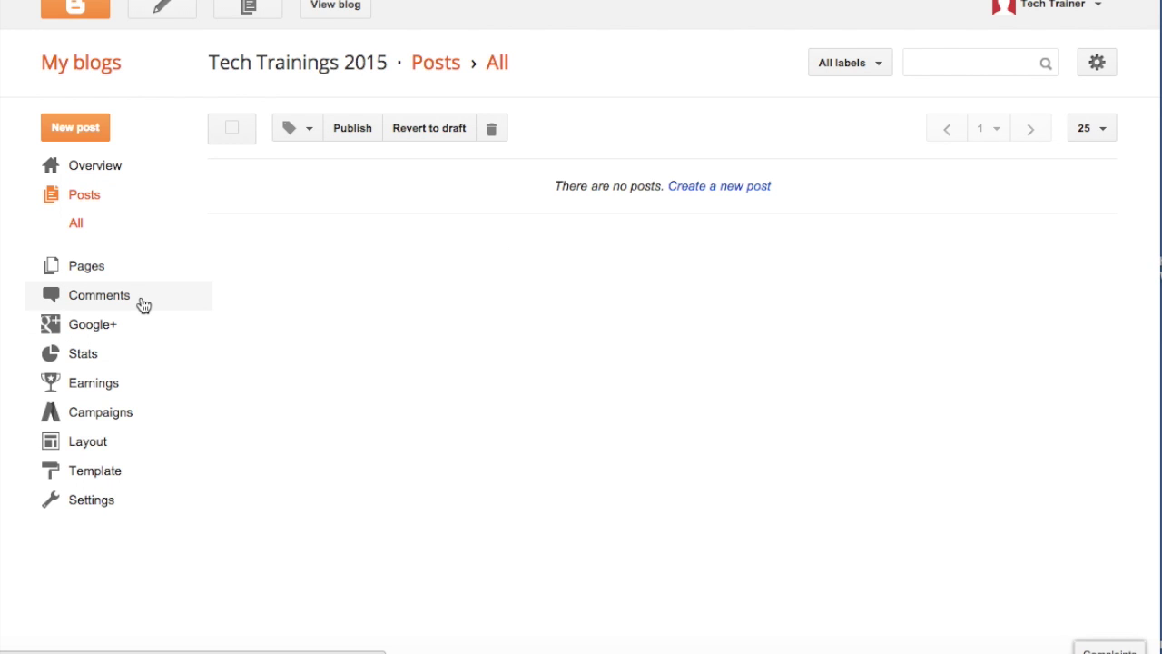
Review the blog's basic settings and its posts and comments settings
{"action": "left_click", "coordinate": [109, 504]}
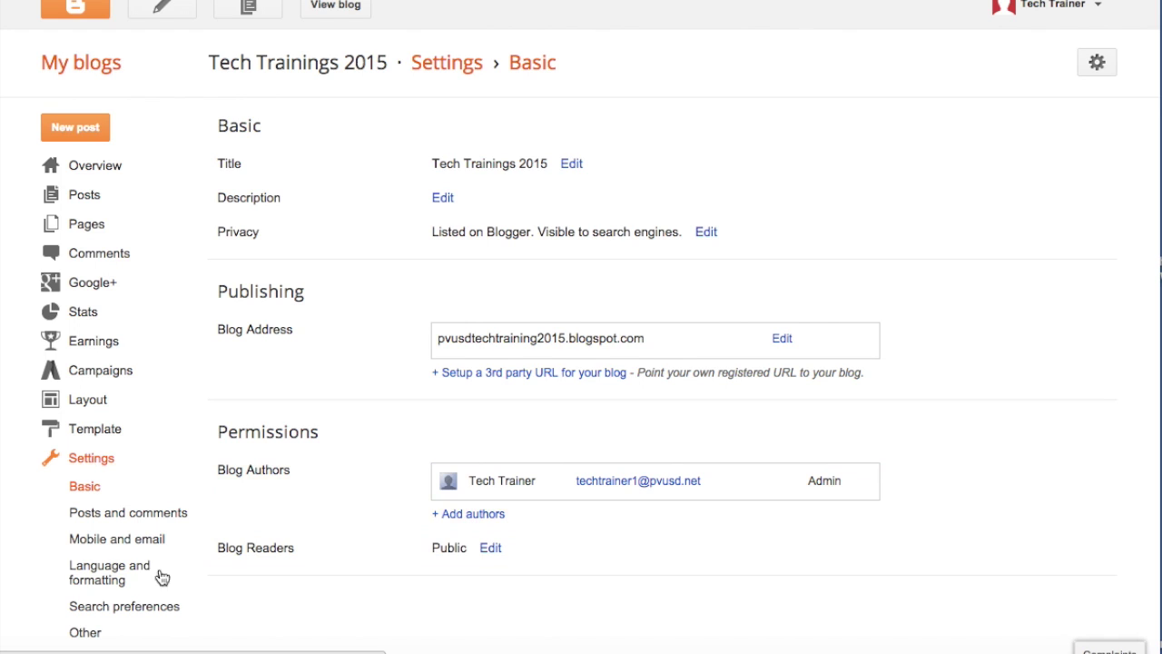
{"action": "left_click", "coordinate": [151, 529]}
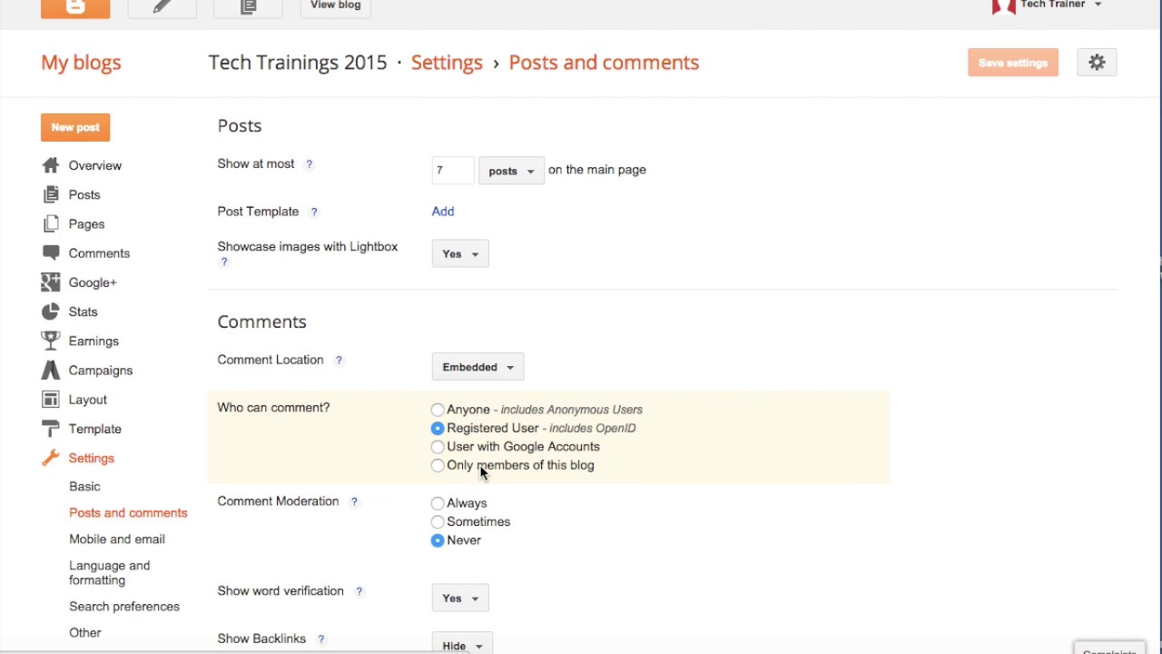
{"action": "scroll", "coordinate": [479, 464], "scroll_direction": "down", "scroll_amount": 2}
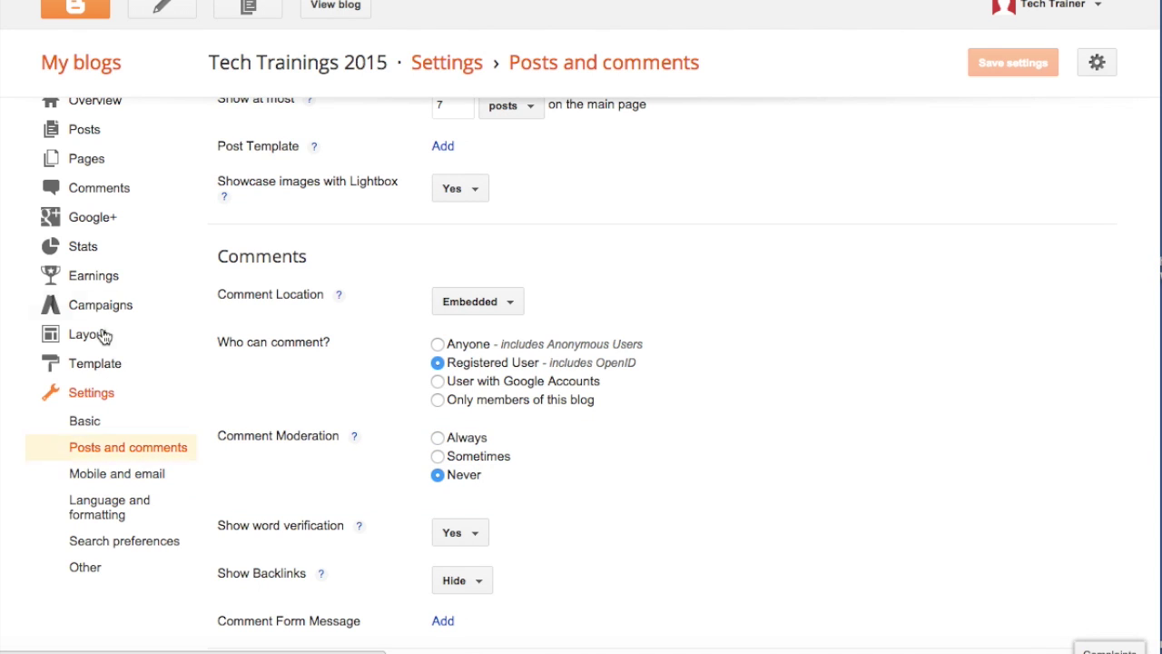
Look over the blog's statistics, its pages list and its posts list
{"action": "left_click", "coordinate": [83, 247]}
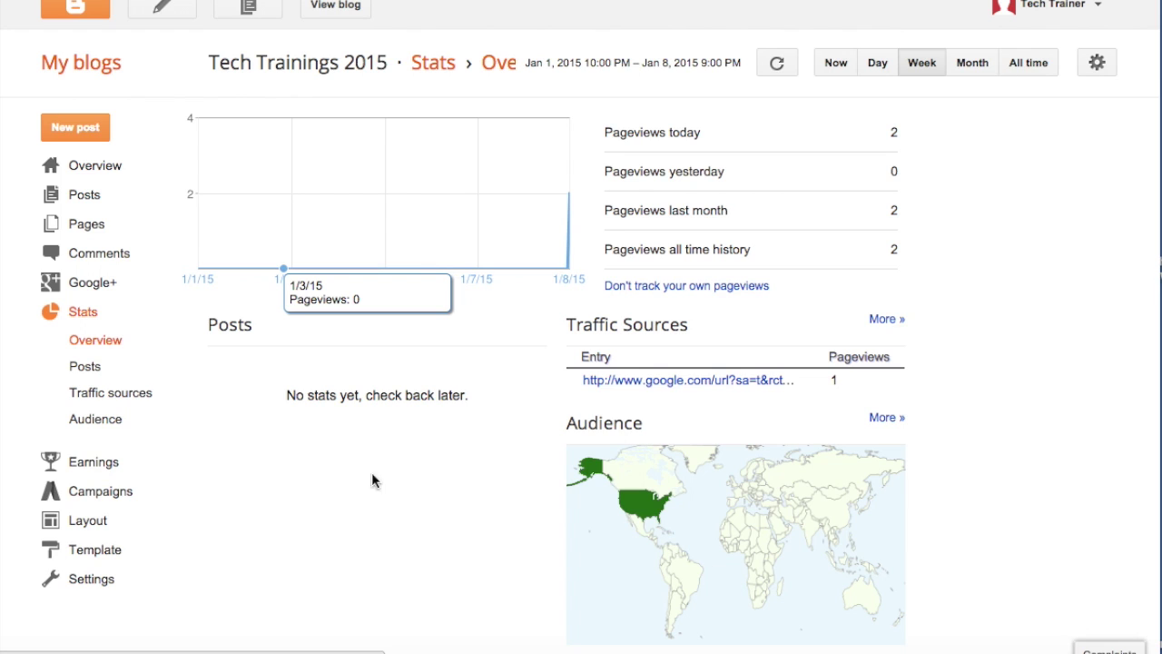
{"action": "left_click", "coordinate": [108, 226]}
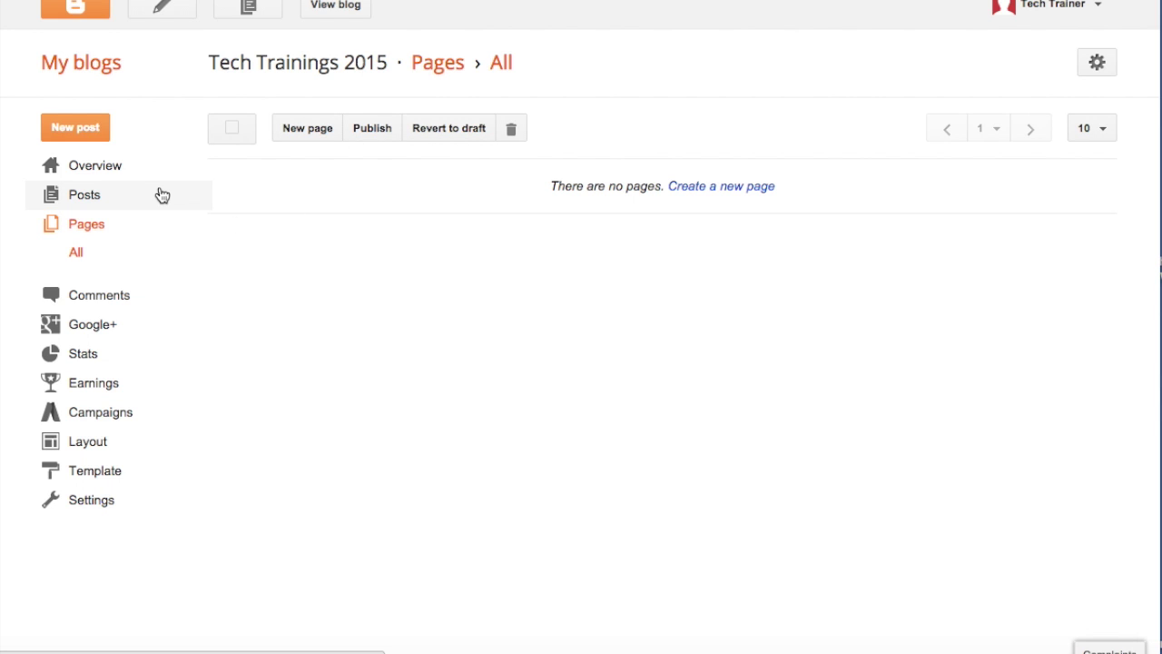
{"action": "left_click", "coordinate": [118, 206]}
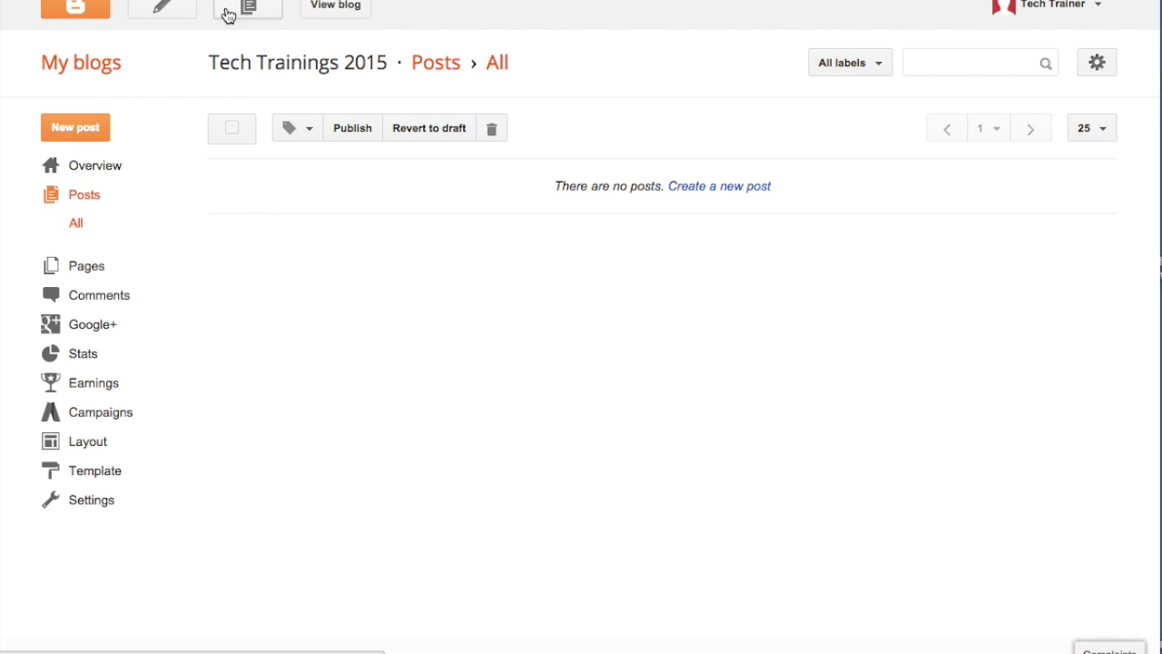
Start a new post in the Tech Trainings 2015 blog
{"action": "left_click", "coordinate": [163, 13]}
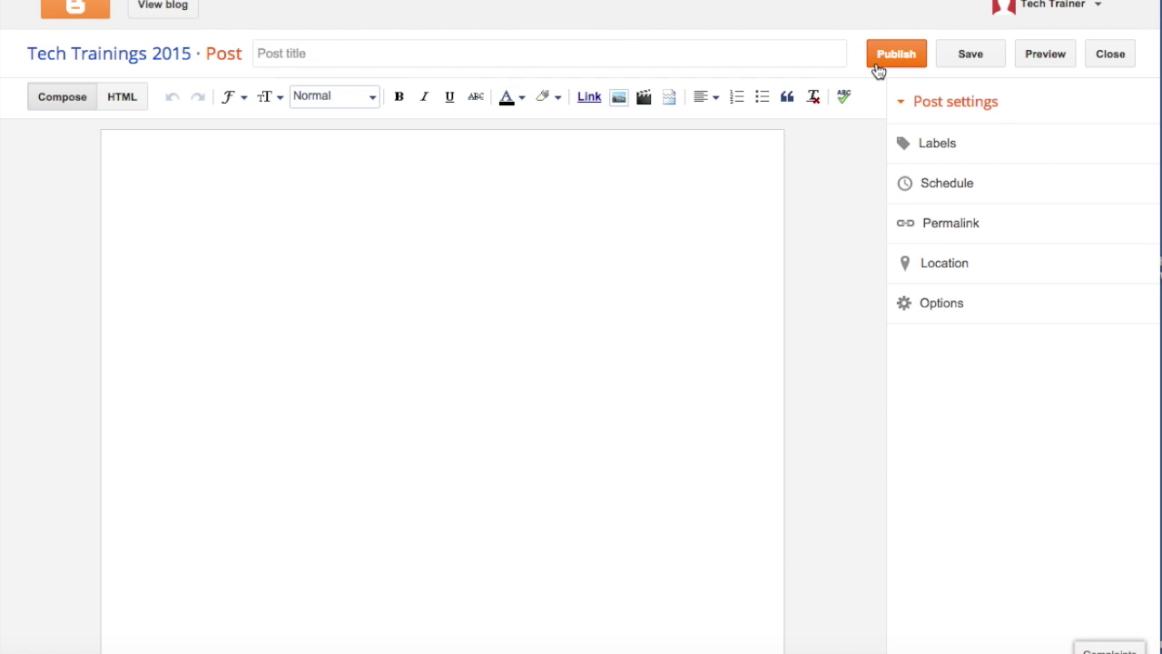
Open the teacher's personal website in a new browser tab and go to its blog
{"action": "key", "text": "super+t"}
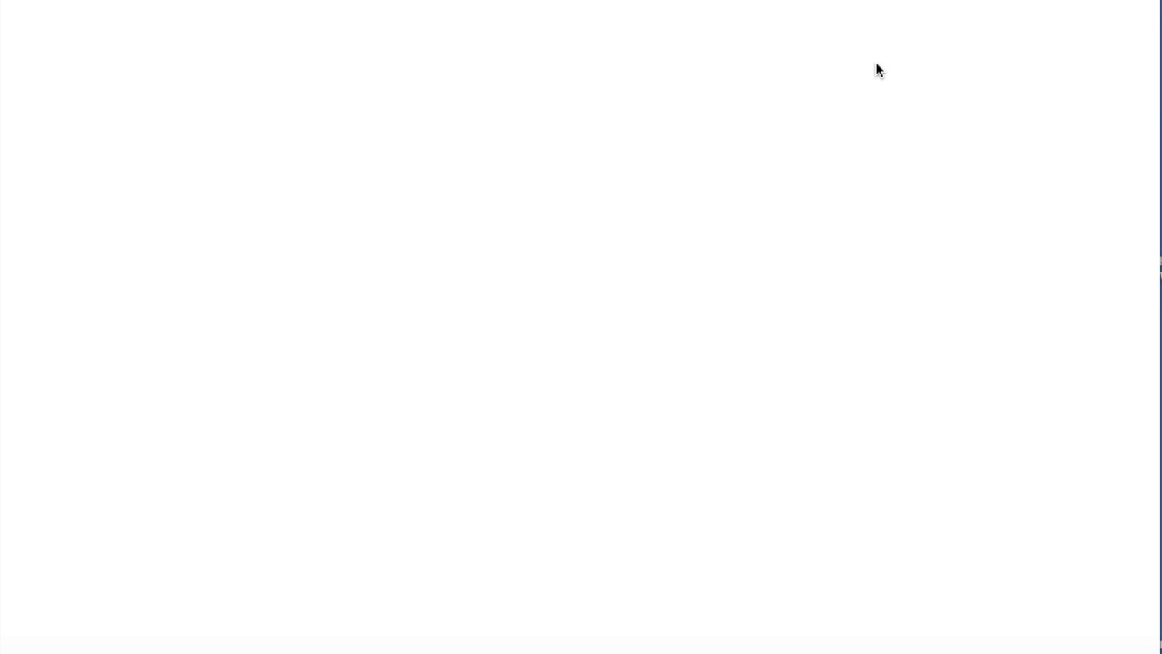
{"action": "type", "text": "te"}
{"action": "key", "text": "BackSpace"}
{"action": "key", "text": "BackSpace"}
{"action": "type", "text": "rach"}
{"action": "key", "text": "Return"}
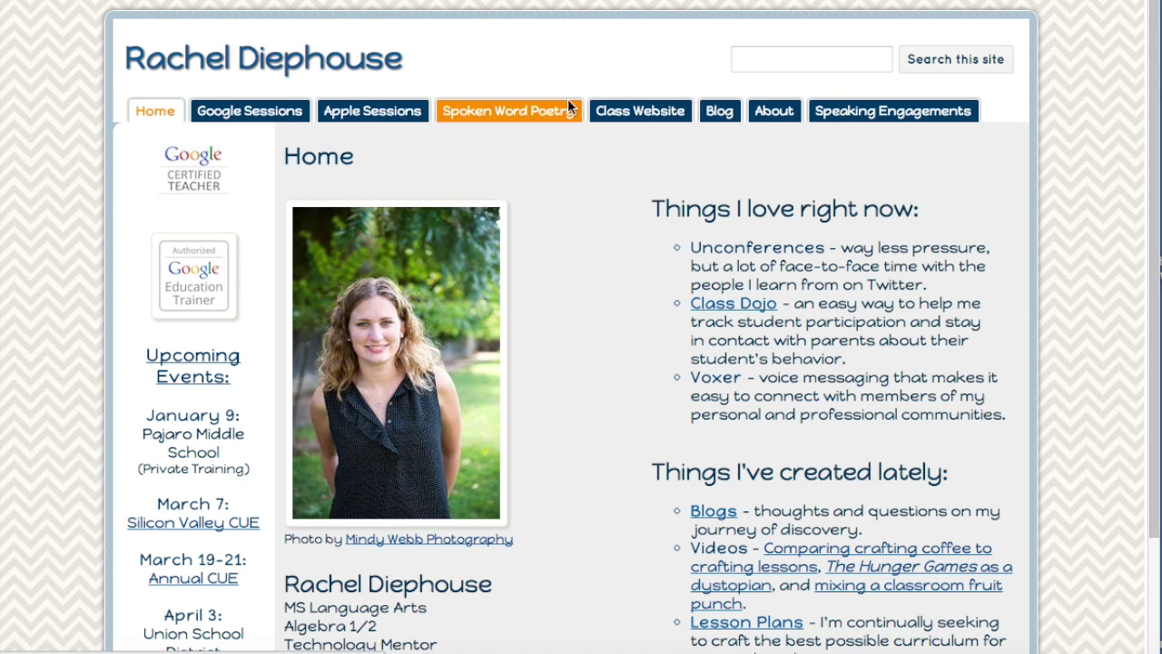
{"action": "left_click", "coordinate": [722, 115]}
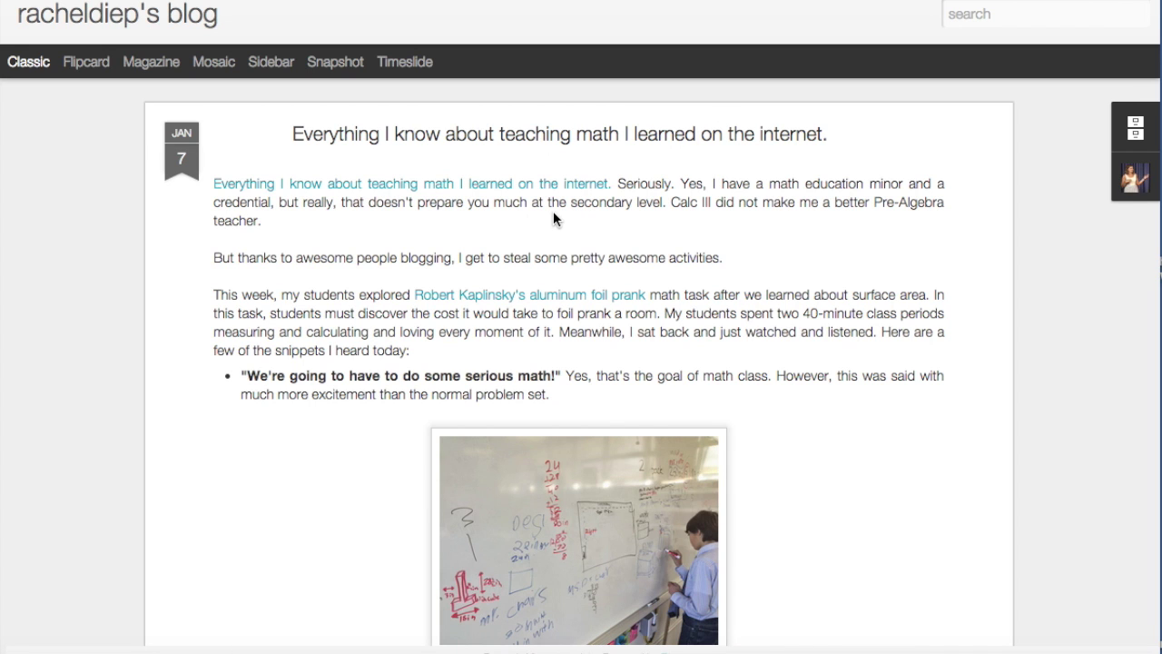
Examine how the example blog's math teaching post and its Victorian England post combine text, links and photos
{"action": "scroll", "coordinate": [553, 210], "scroll_direction": "down", "scroll_amount": 1}
{"action": "scroll", "coordinate": [553, 213], "scroll_direction": "down", "scroll_amount": 10}
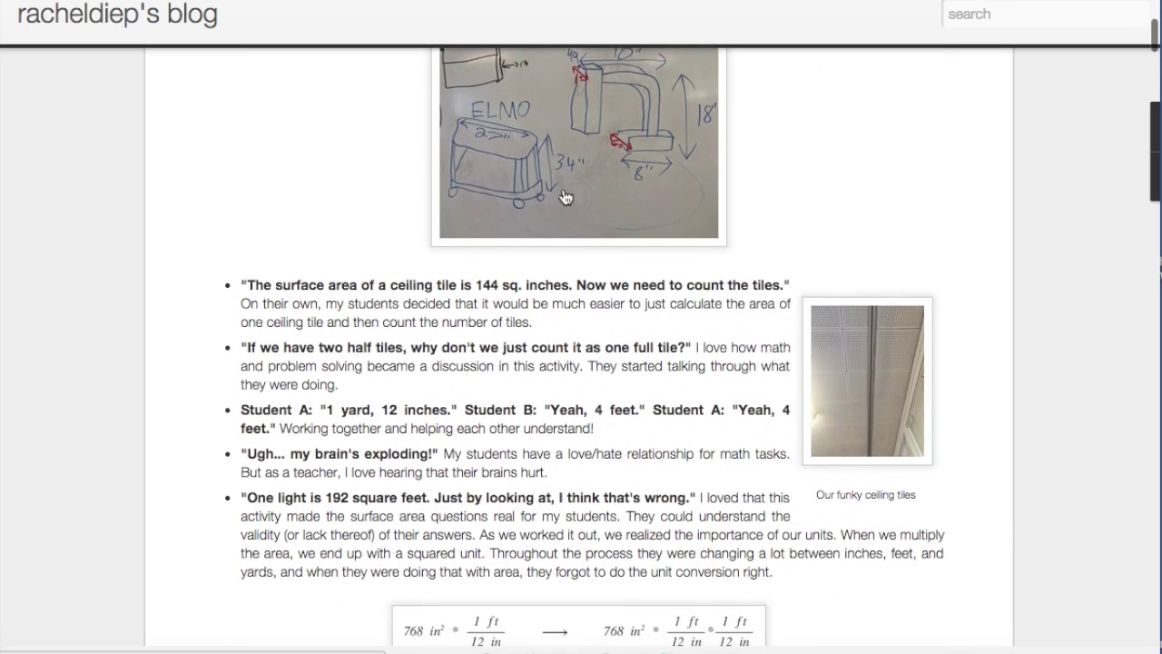
{"action": "scroll", "coordinate": [567, 198], "scroll_direction": "down", "scroll_amount": 2}
{"action": "scroll", "coordinate": [582, 378], "scroll_direction": "down", "scroll_amount": 8}
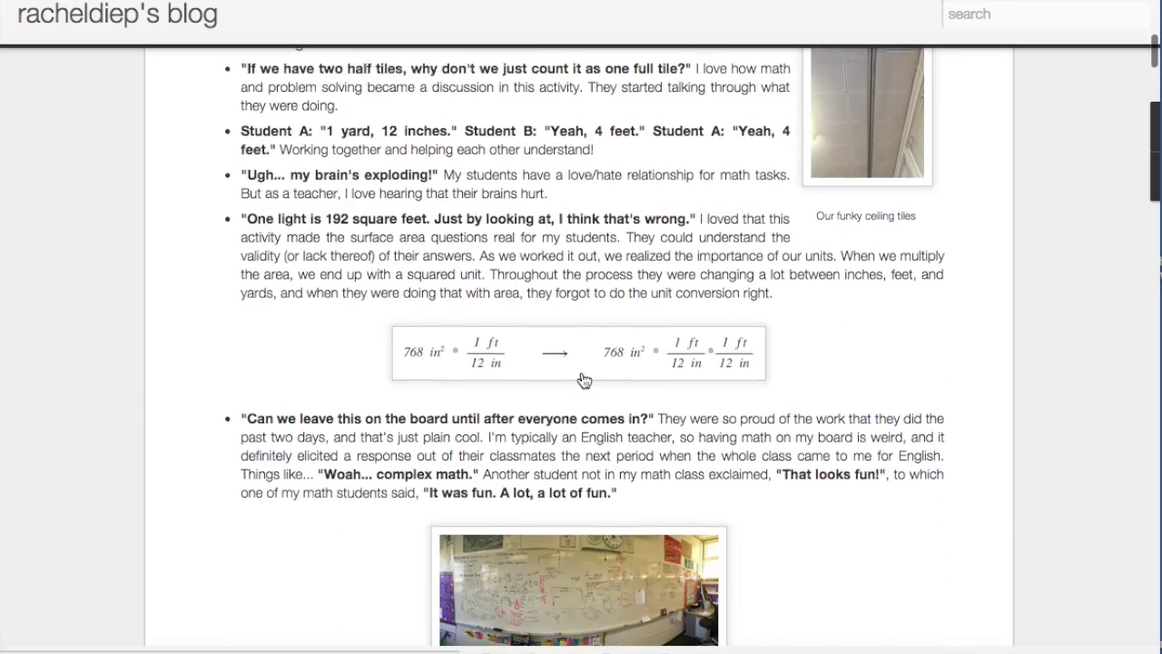
{"action": "scroll", "coordinate": [582, 378], "scroll_direction": "down", "scroll_amount": 11}
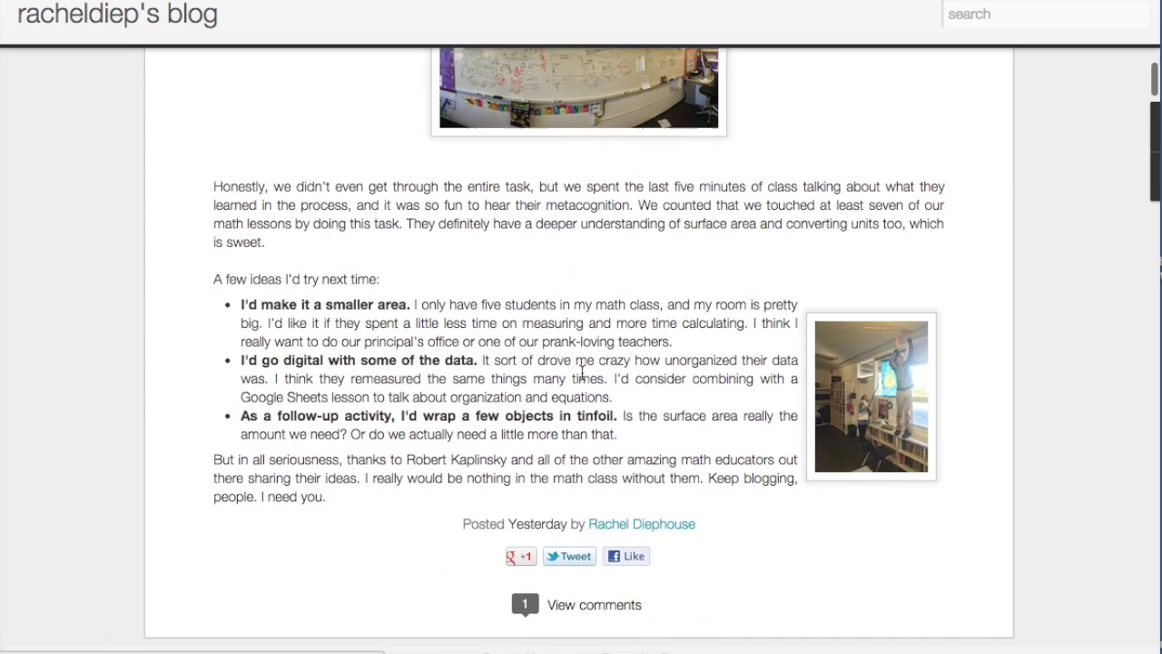
{"action": "scroll", "coordinate": [548, 212], "scroll_direction": "up", "scroll_amount": 1}
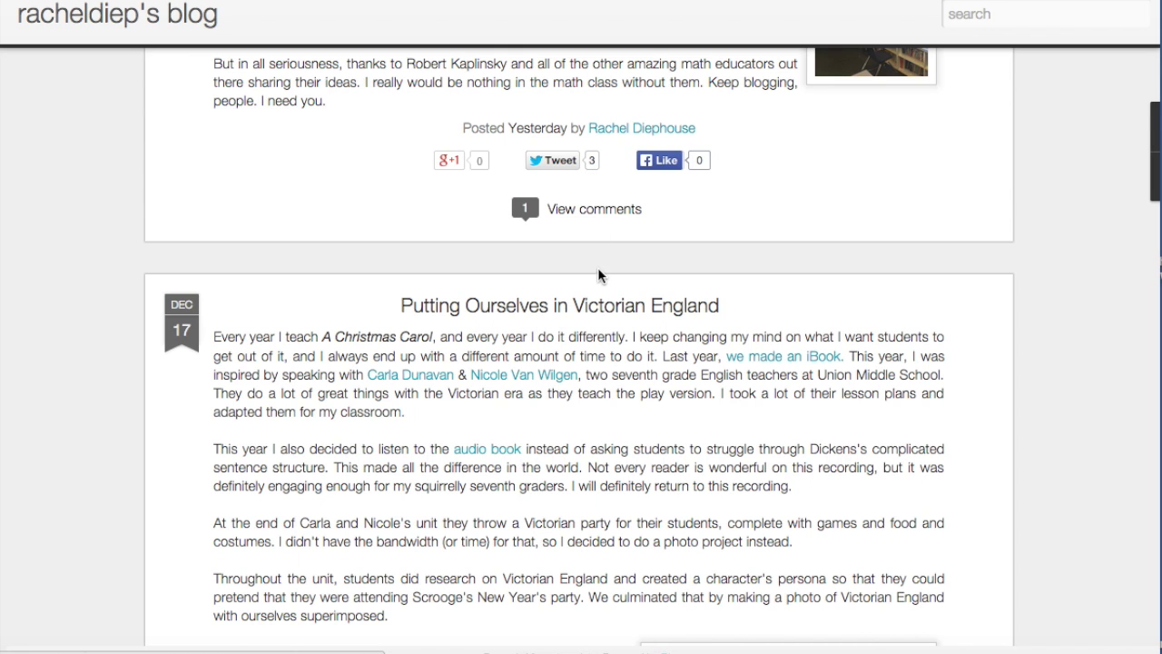
{"action": "scroll", "coordinate": [598, 275], "scroll_direction": "down", "scroll_amount": 5}
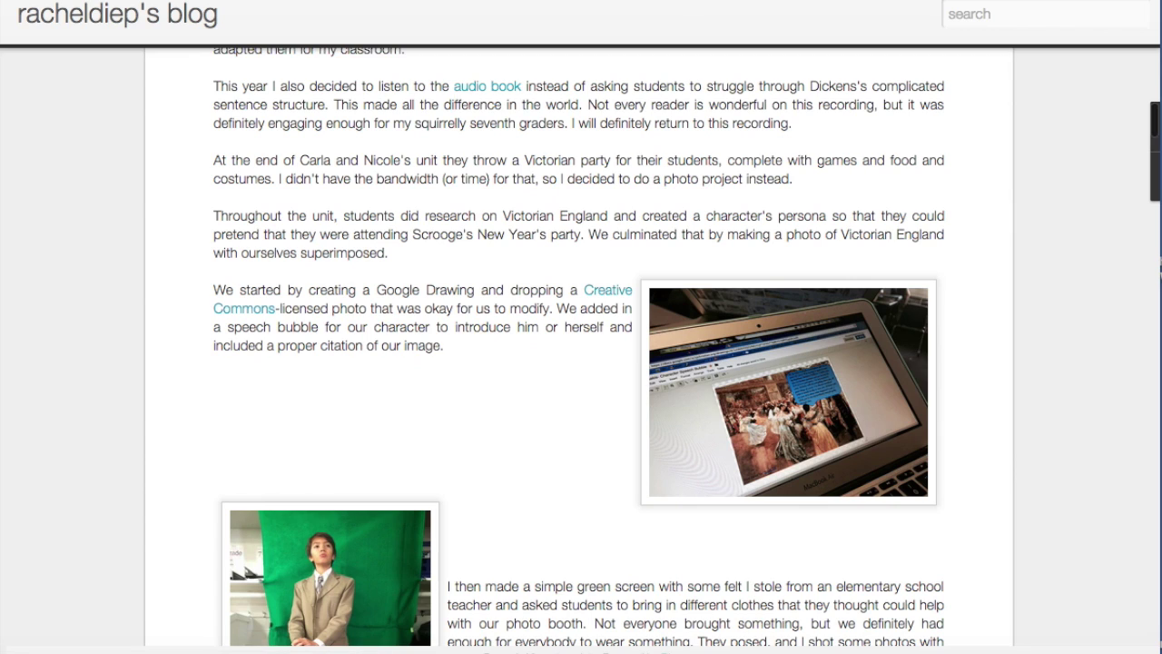